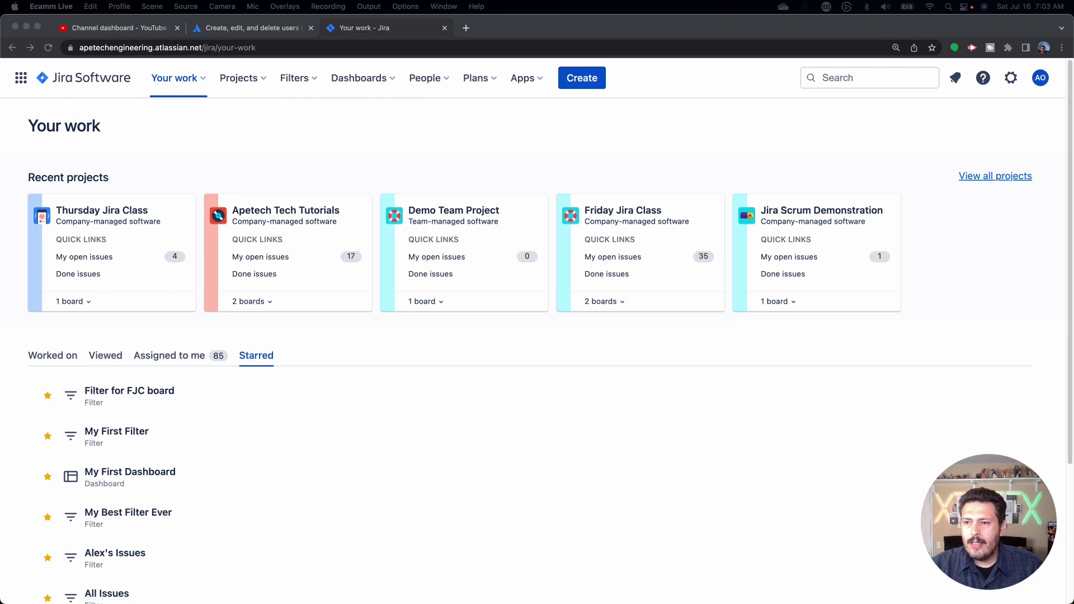
Switch to the browser and open Jira's settings panel to reach user management
click(1013, 88)
click(1011, 80)
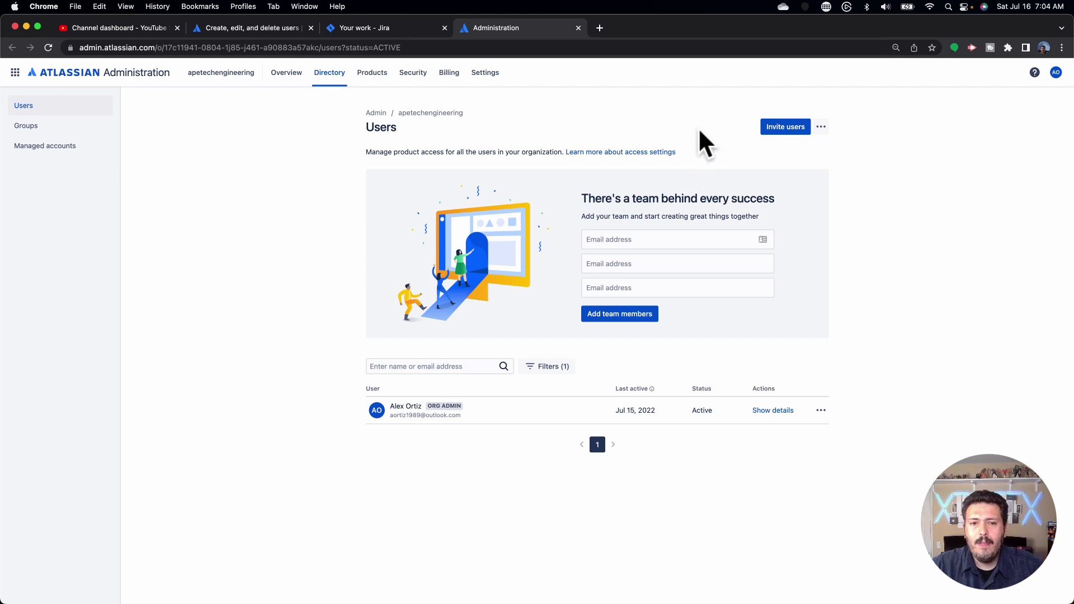
Open the Invite users form for the apetechengineering organization
click(781, 130)
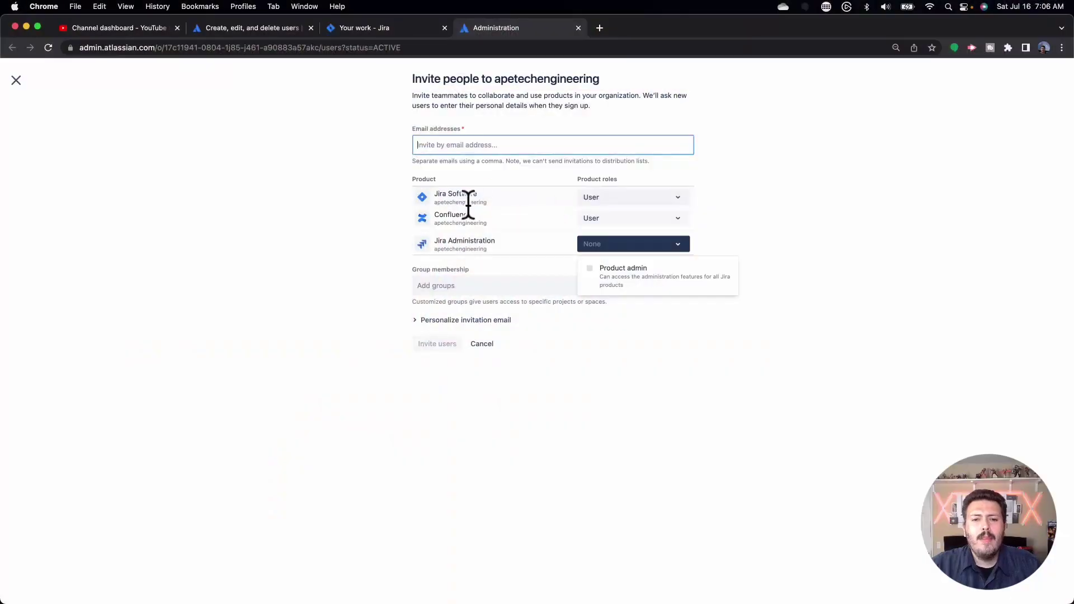
Enter the invitee's e-mail and keep Jira Software and Confluence as User, Jira Administration as None
click(534, 144)
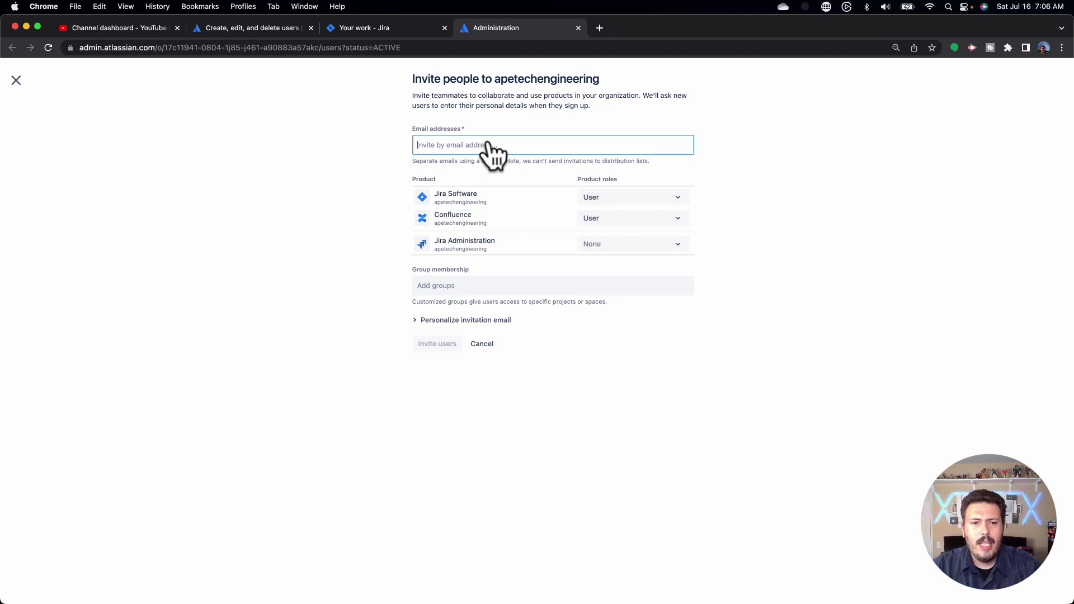
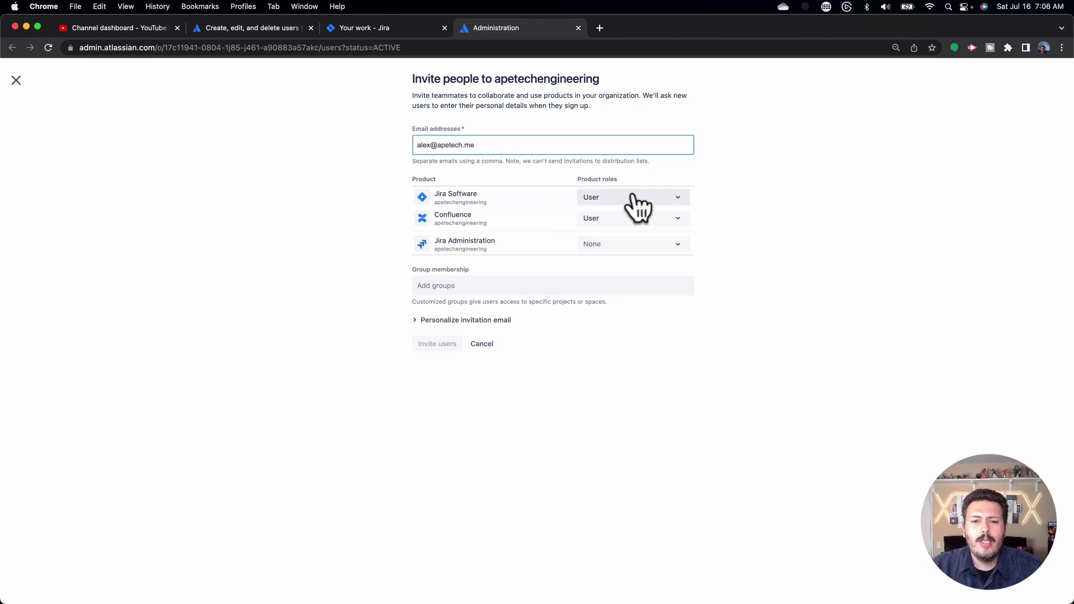
click(635, 197)
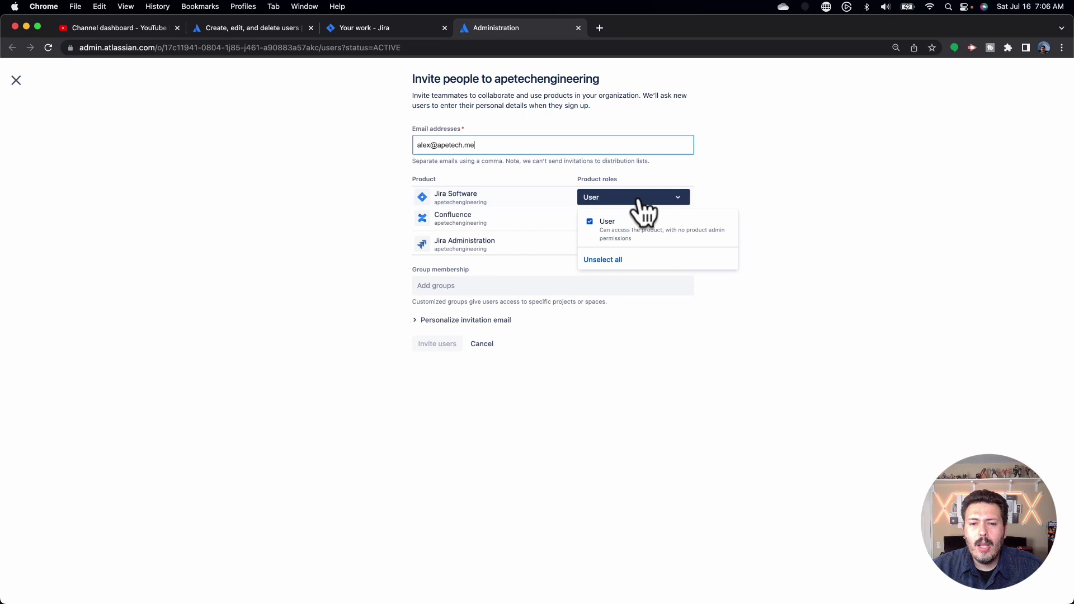
click(637, 199)
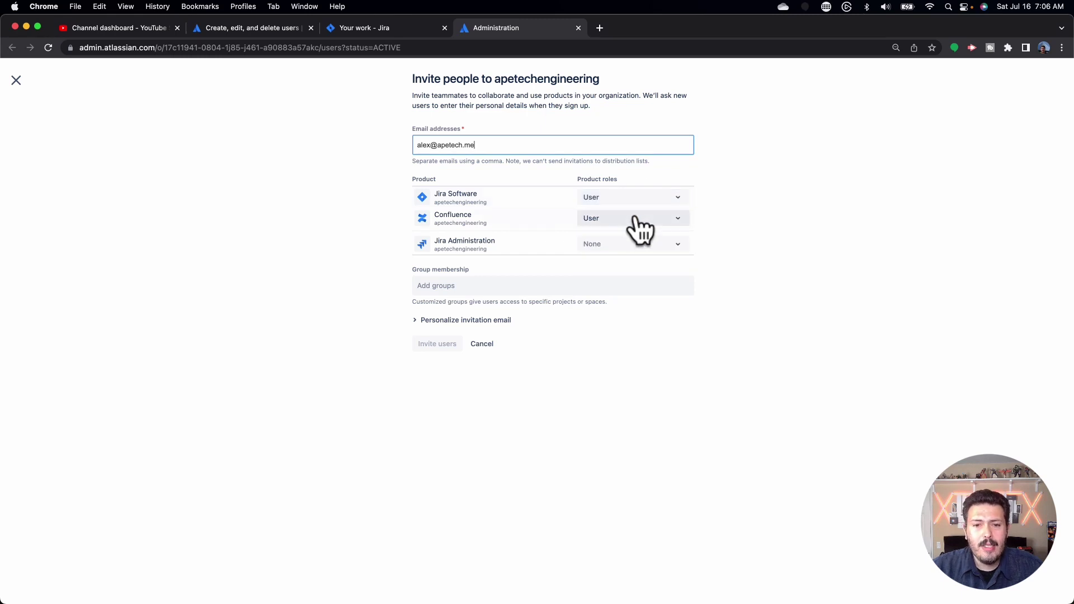
click(619, 200)
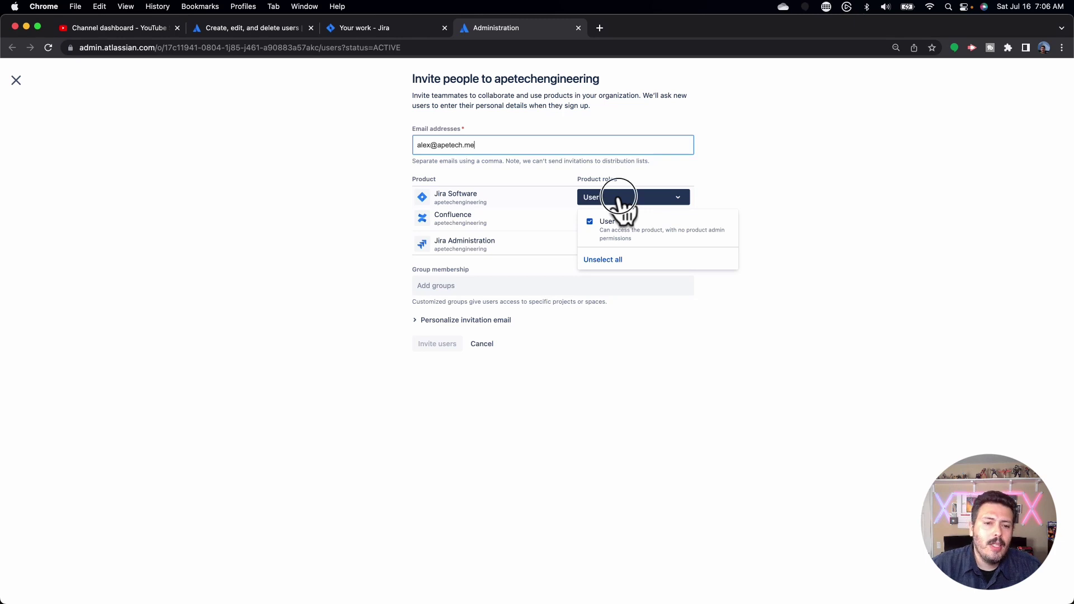
click(619, 200)
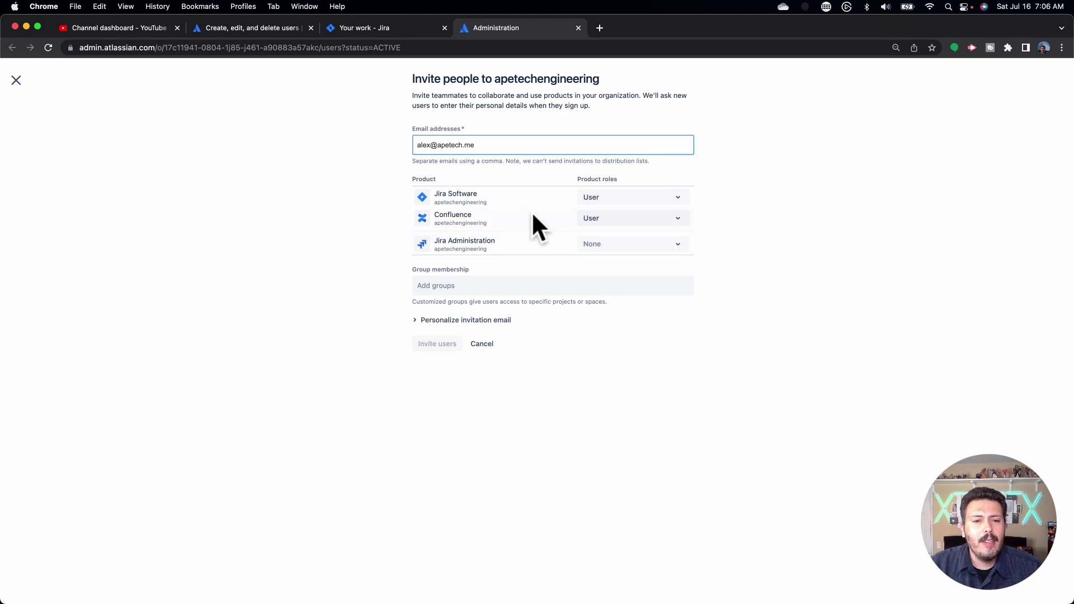
click(658, 230)
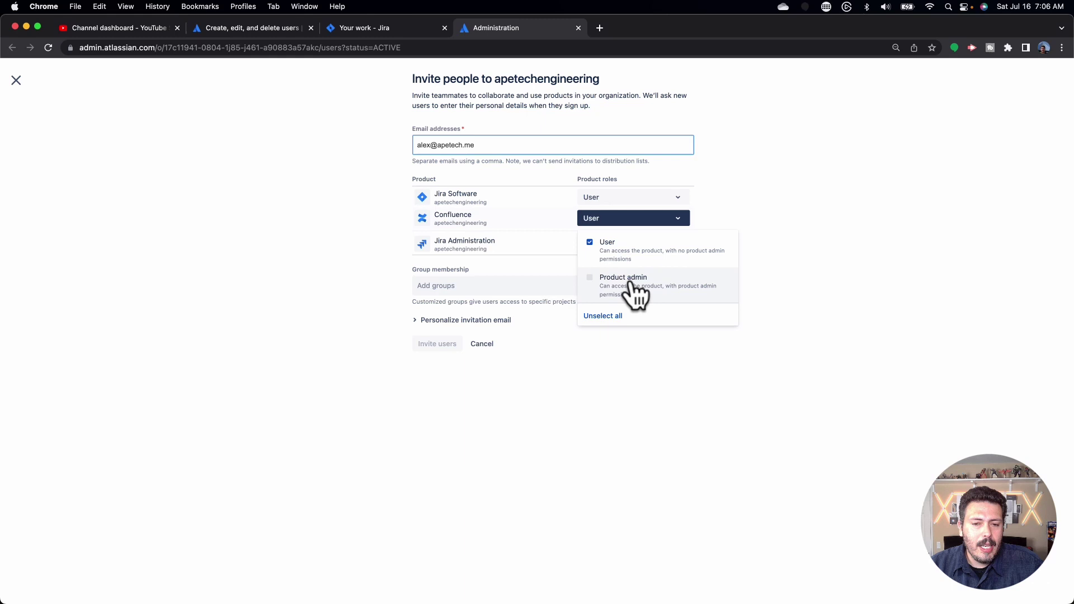
click(633, 220)
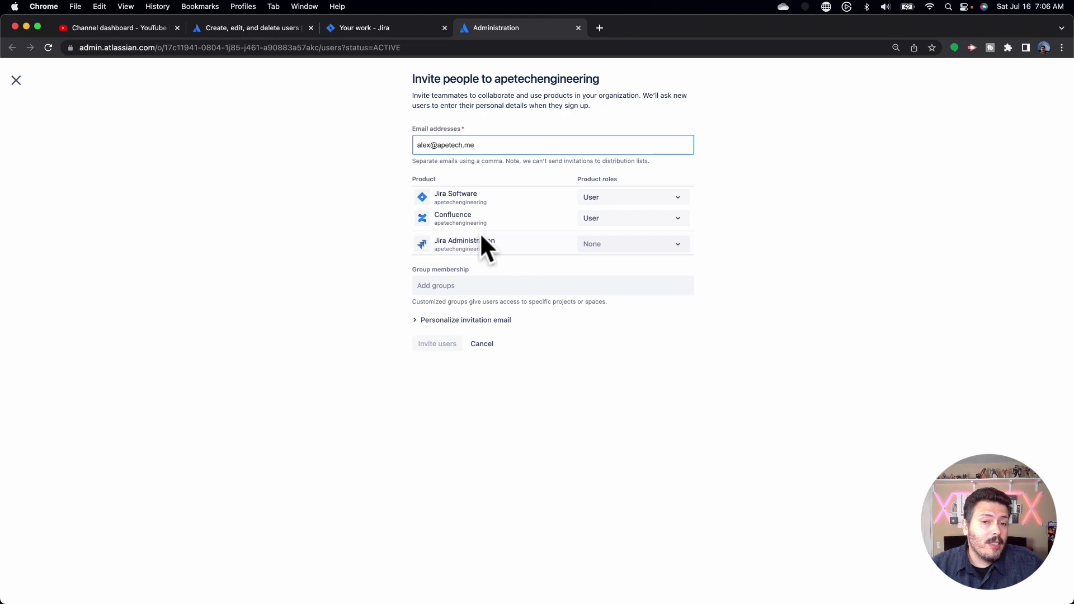
click(607, 245)
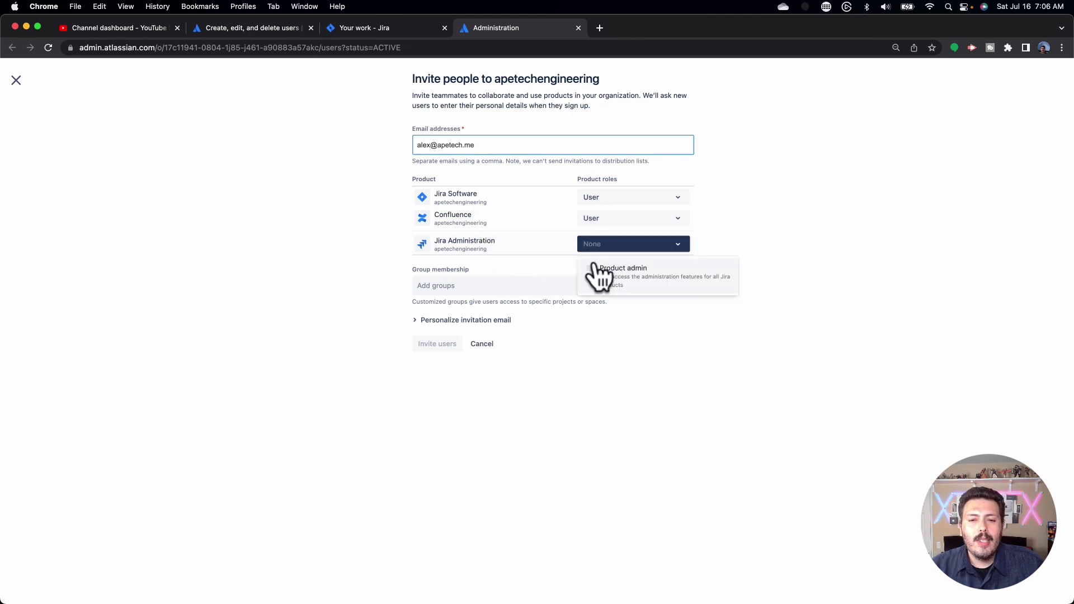
click(665, 246)
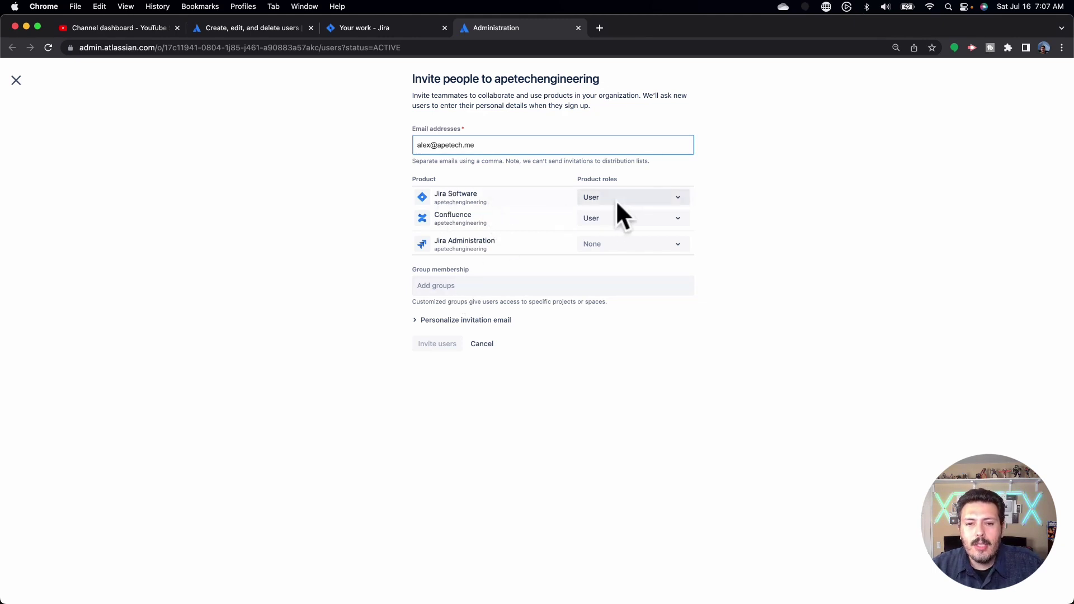
Browse the group list without adding any, then expand the Personalize invitation email options
click(518, 288)
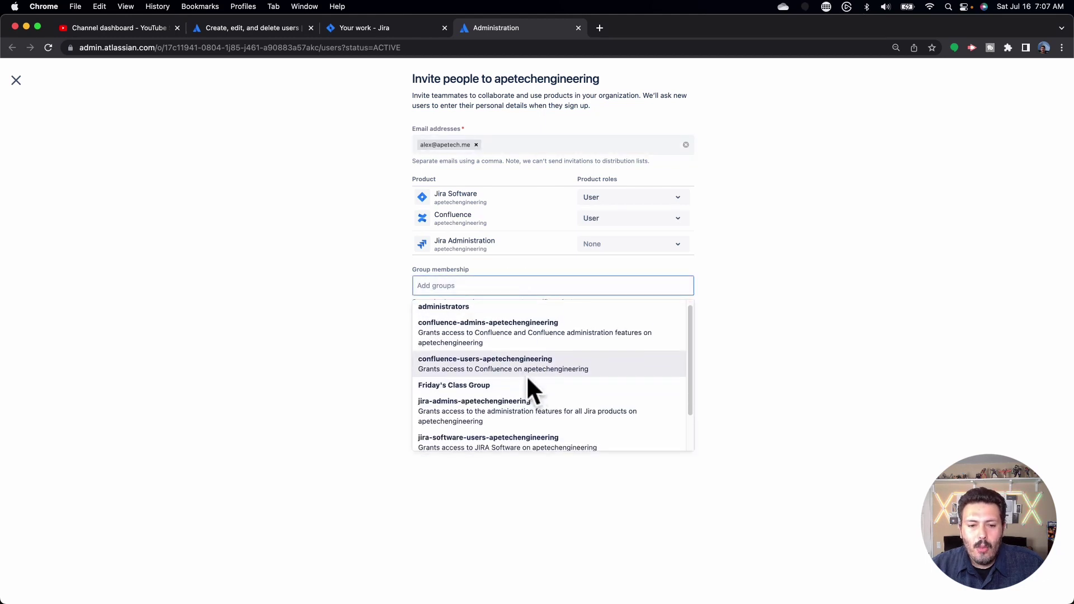
scroll(526, 377, down, 2)
scroll(528, 394, down, 1)
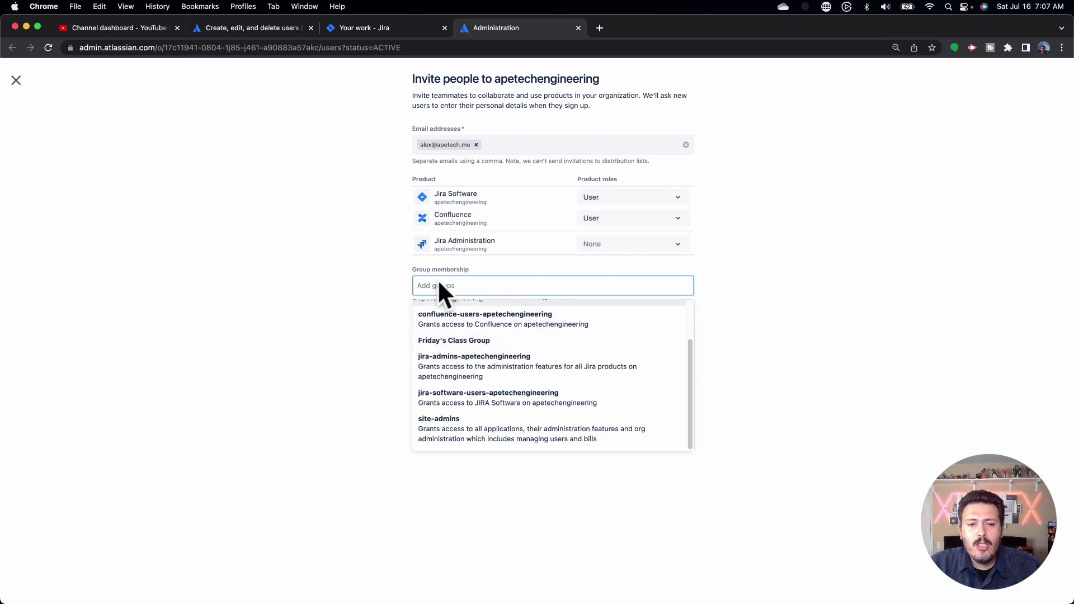
click(353, 279)
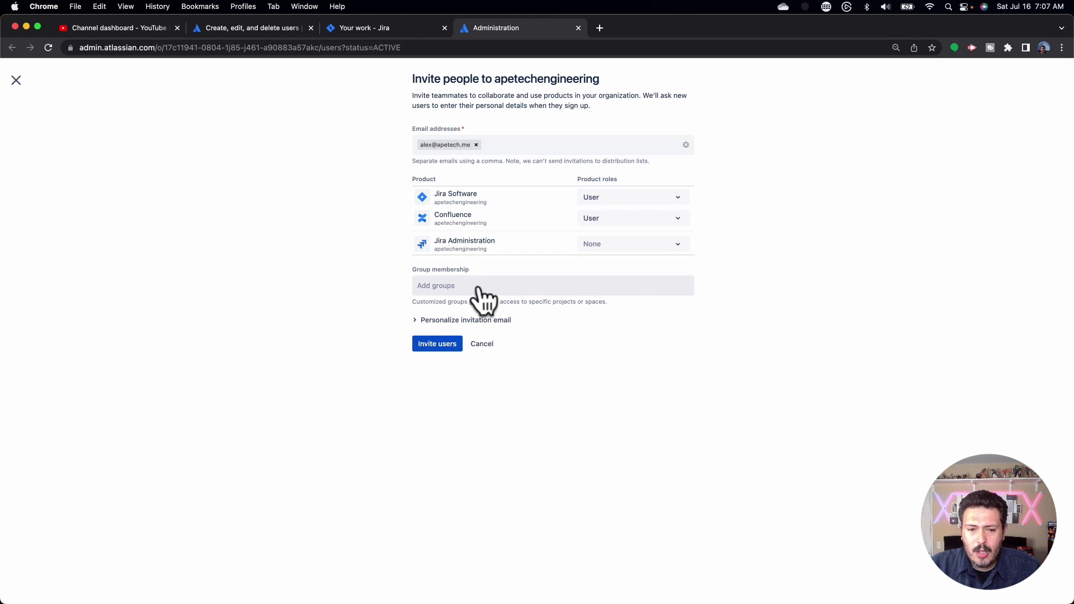
click(416, 321)
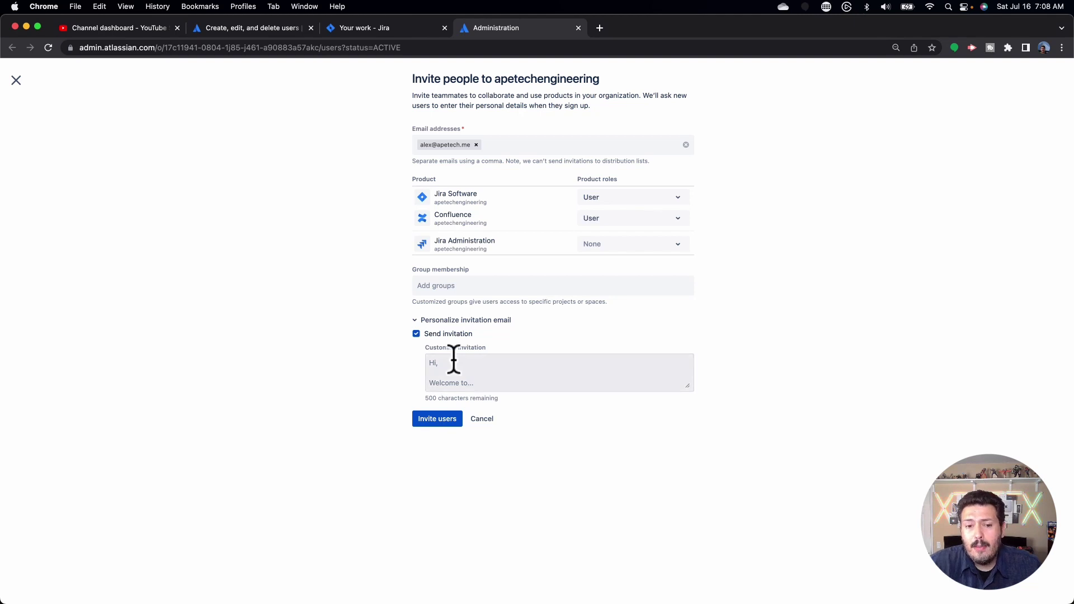
Add the invitee to the site-admins group
click(457, 286)
scroll(472, 347, down, 2)
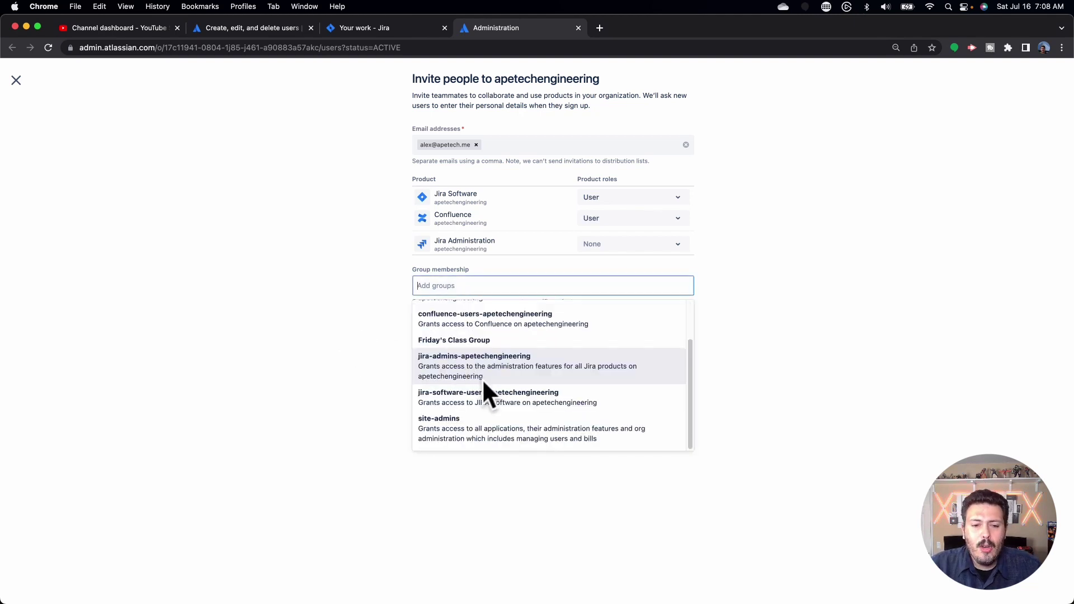
click(497, 433)
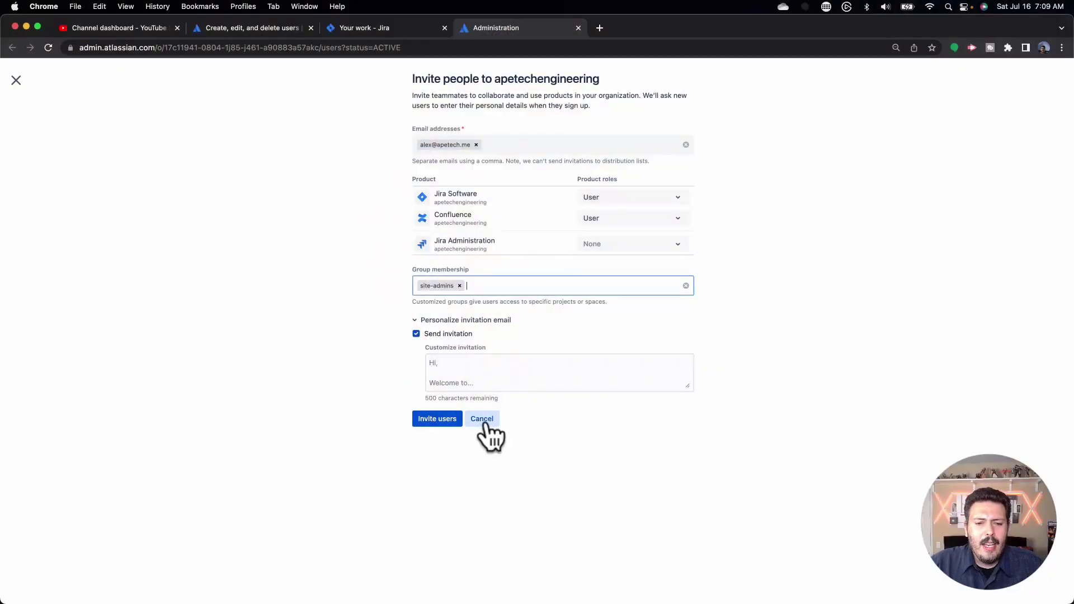
Discard the invitation and open Export users to CSV from the ••• menu
click(482, 420)
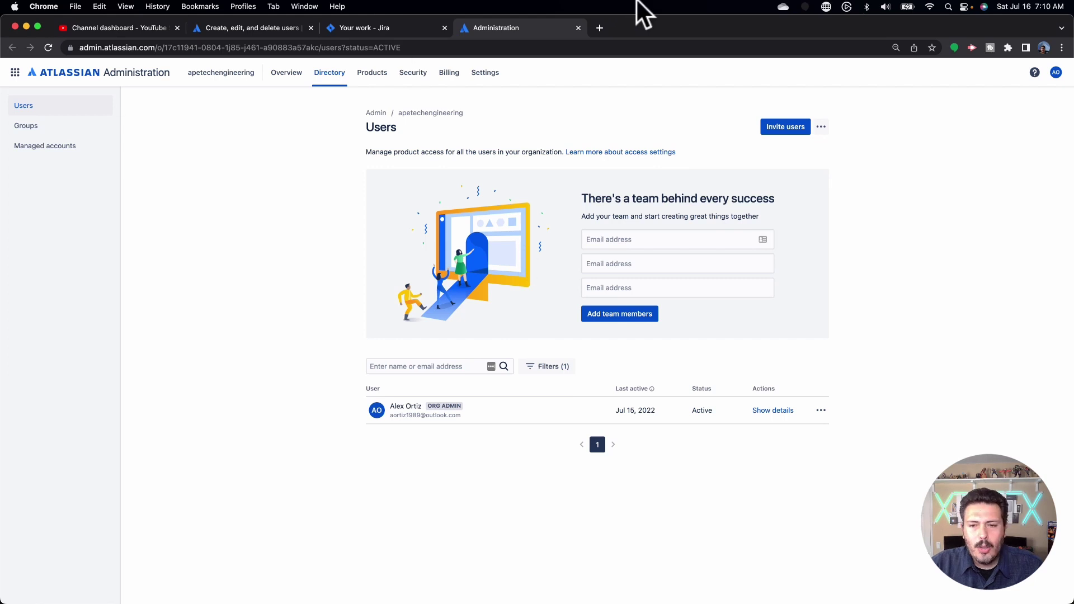
click(820, 128)
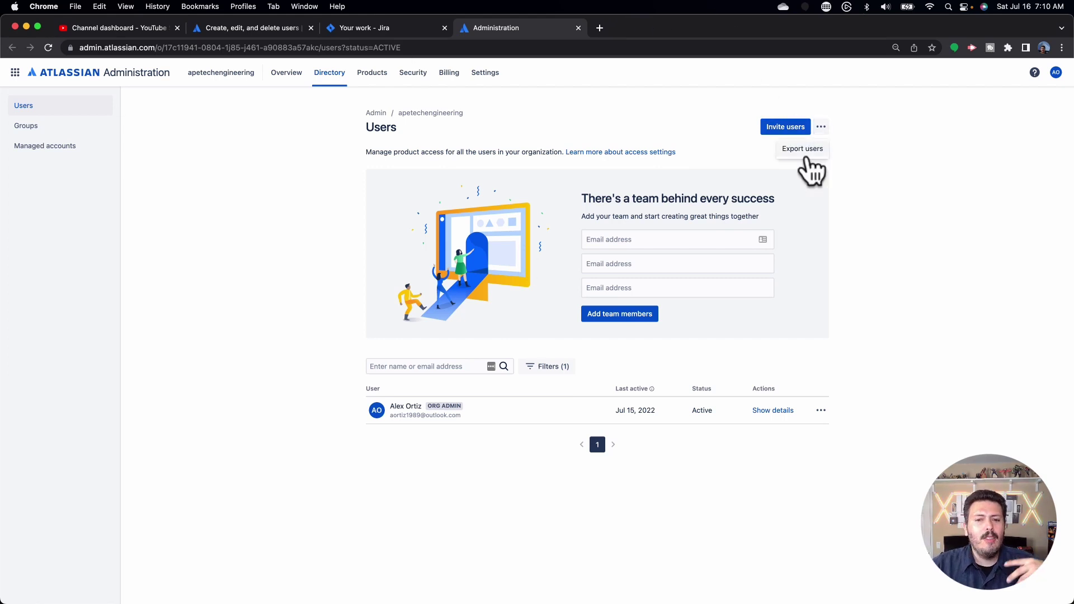
click(805, 156)
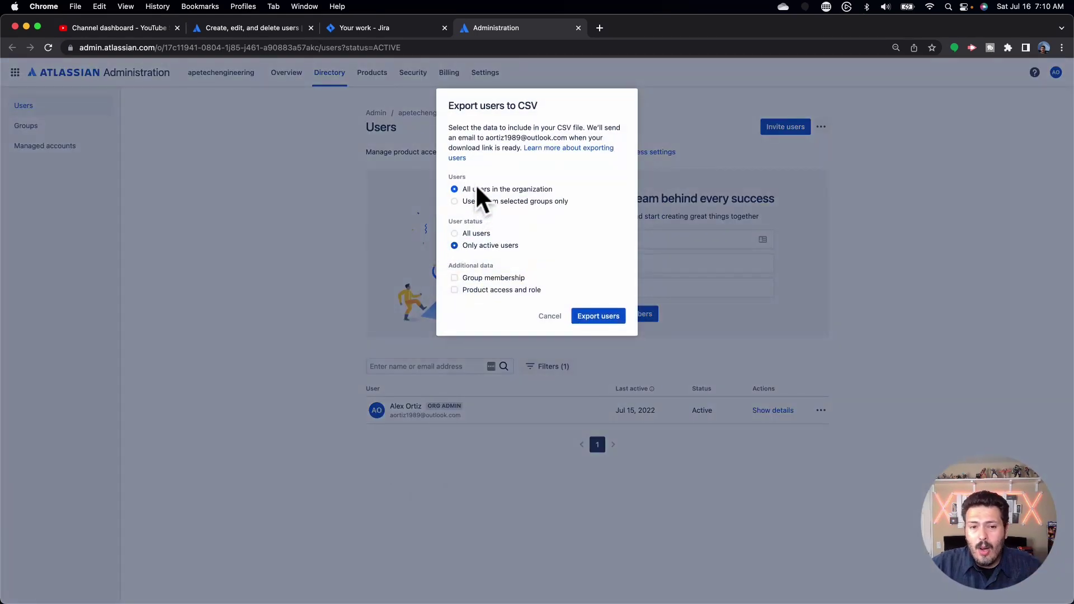
Try selected-group users, all statuses and group membership data, then cancel the export
click(477, 200)
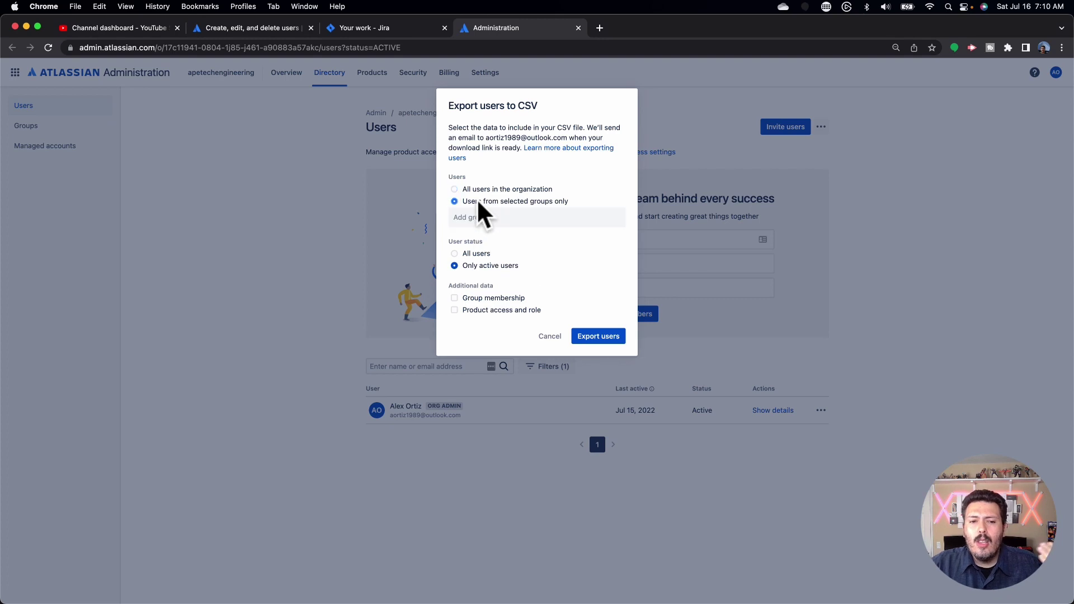
click(471, 251)
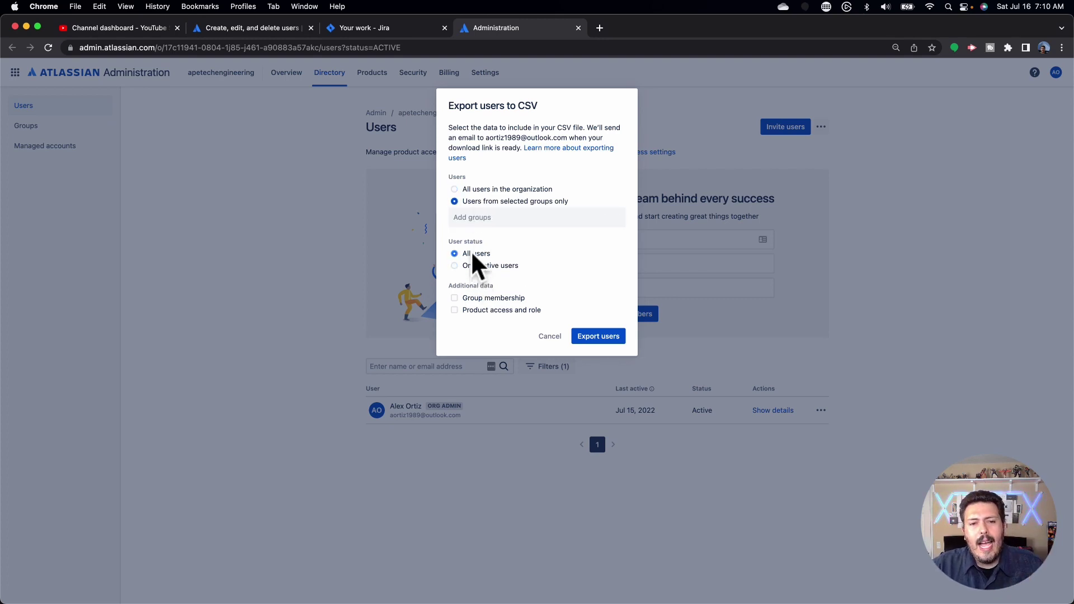
click(473, 300)
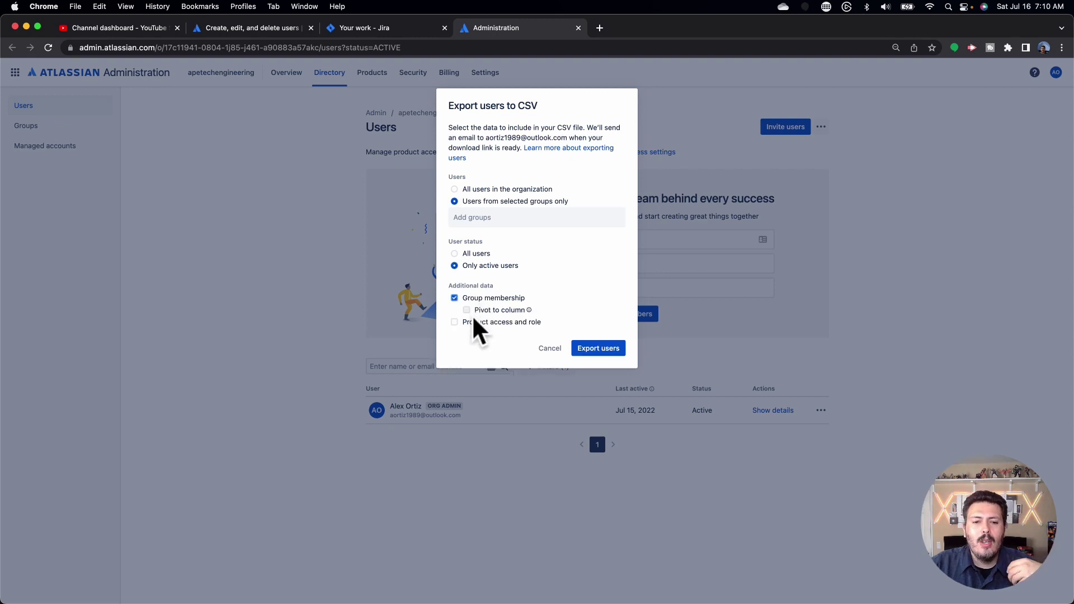
click(549, 350)
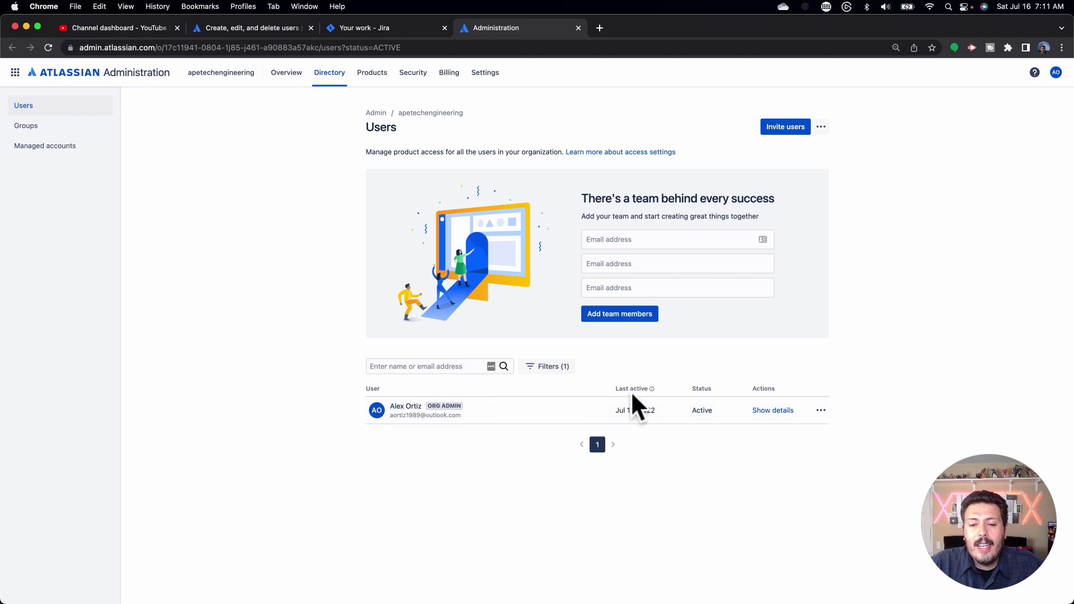
right_click(579, 395)
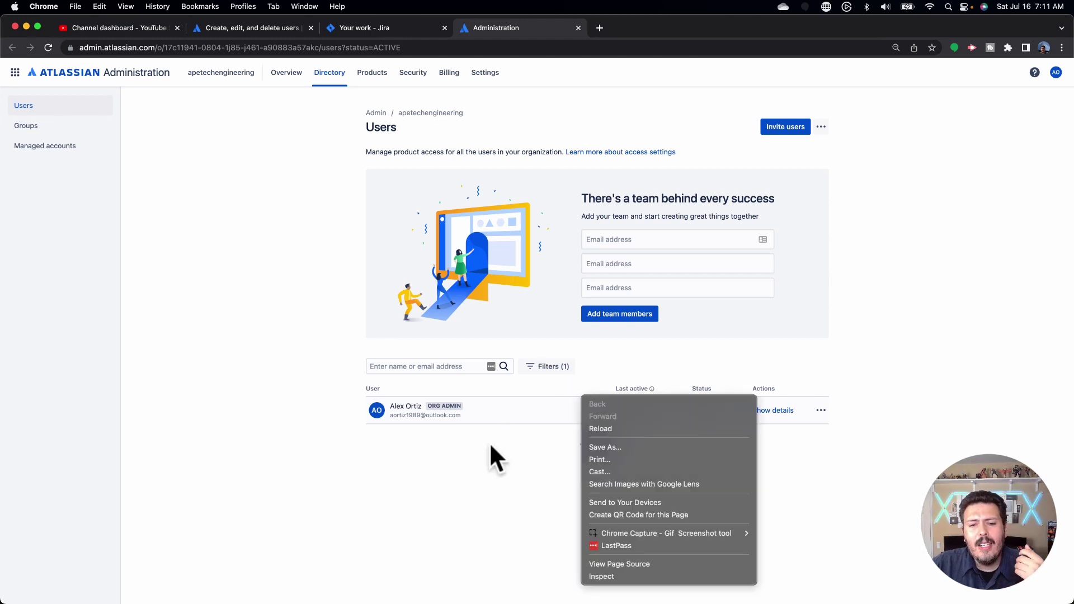
click(498, 493)
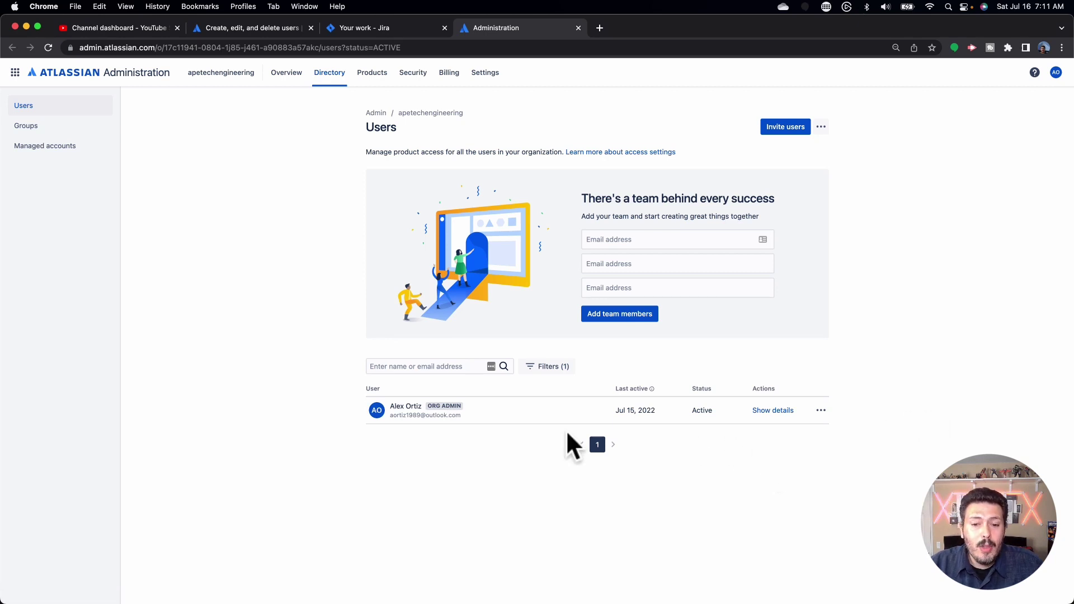
Open the org admin's details and inspect the site-admins membership's 3 products and actions menu
click(407, 419)
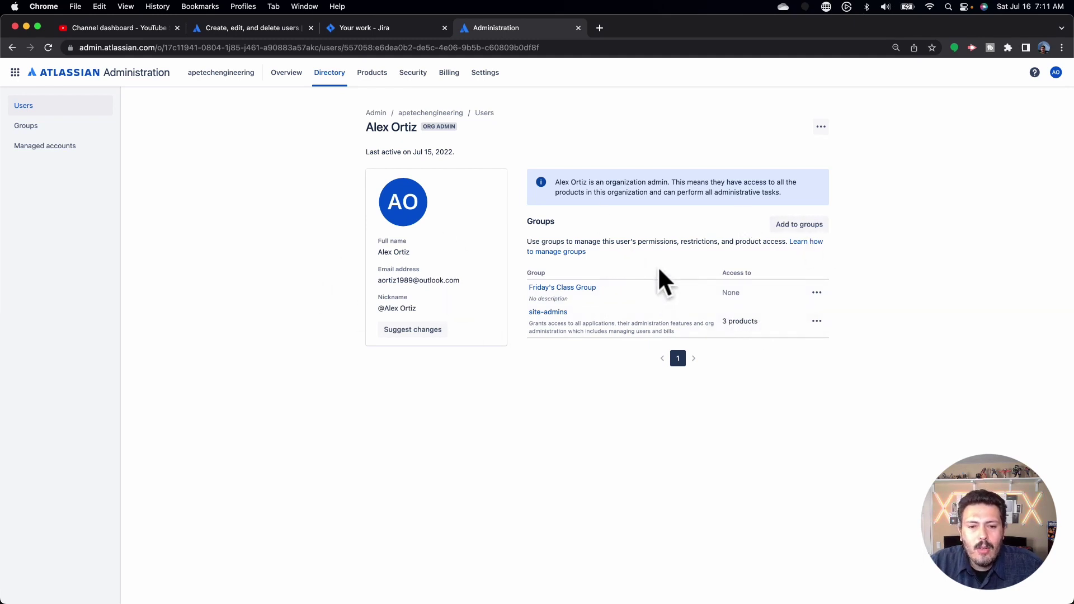
mouse_move(730, 320)
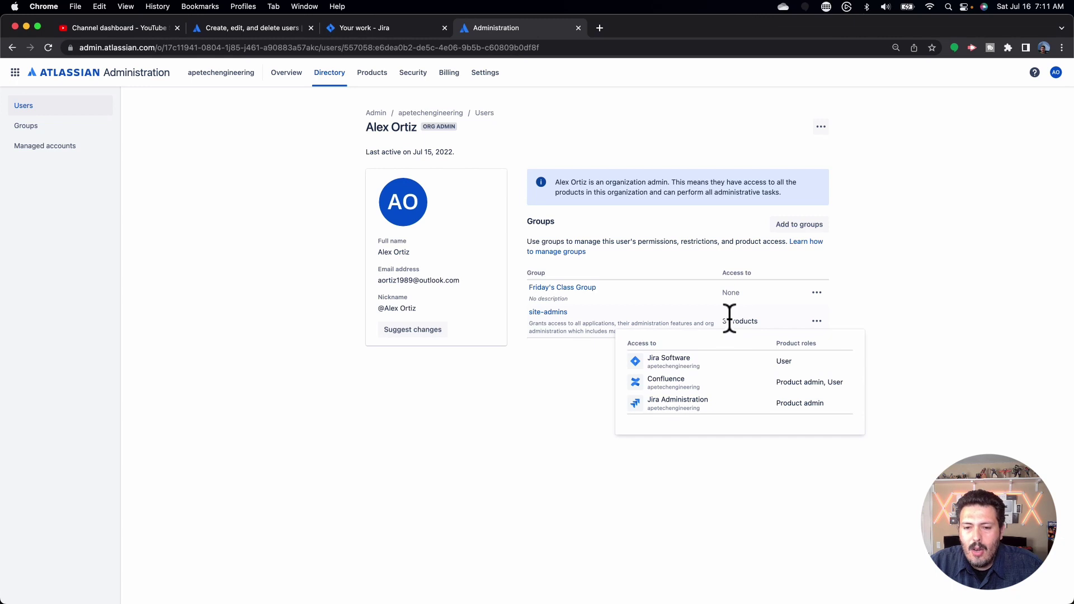
click(819, 321)
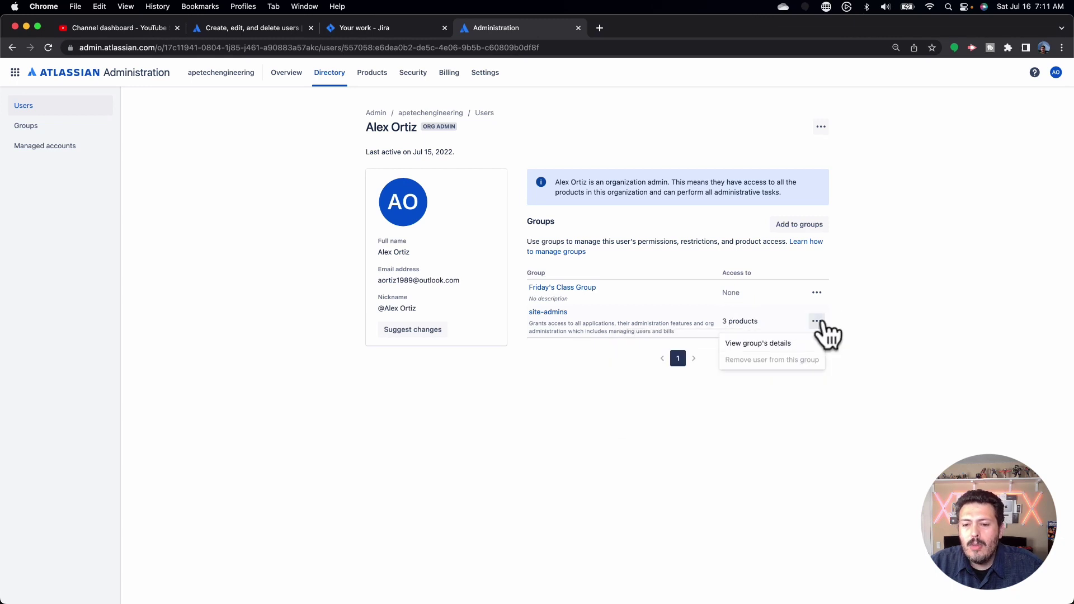
click(818, 322)
mouse_move(744, 320)
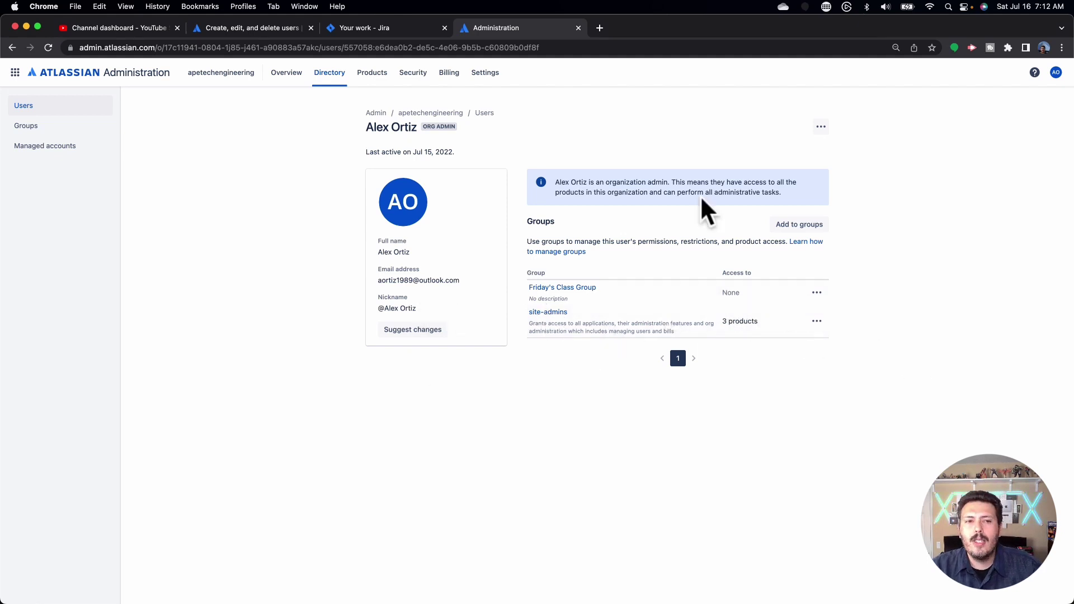
Return to the user management overview in Atlassian Support and open 'Create, edit, and delete users'
click(255, 28)
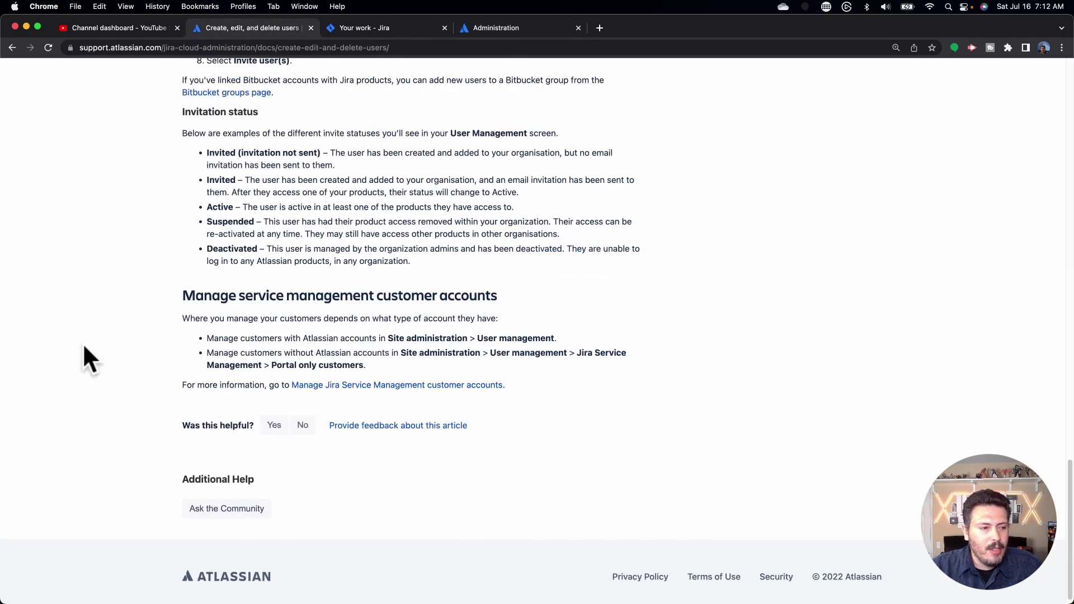
scroll(797, 373, up, 20)
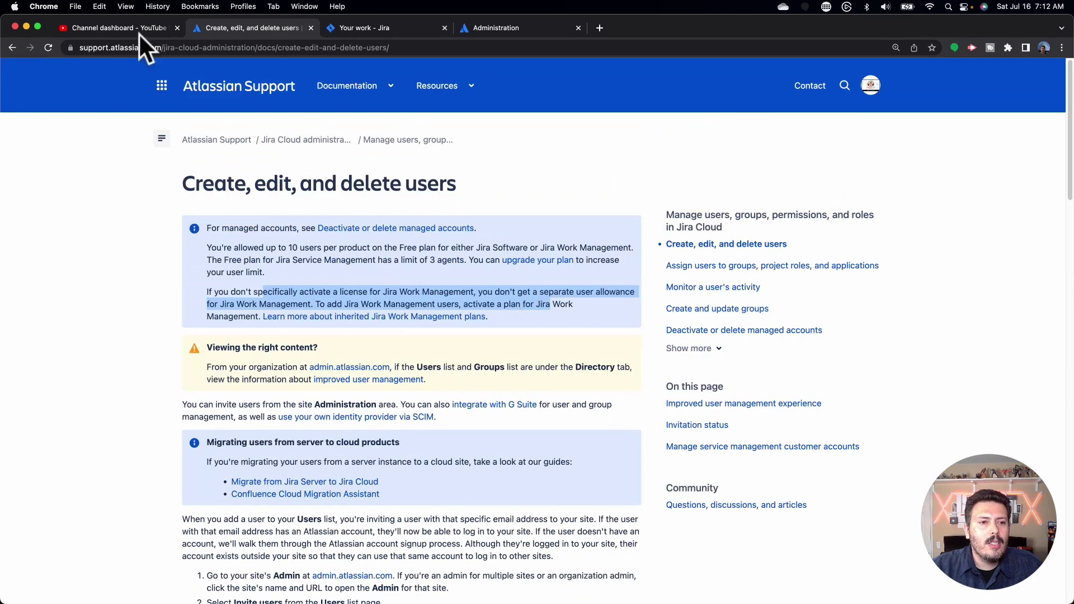
click(11, 47)
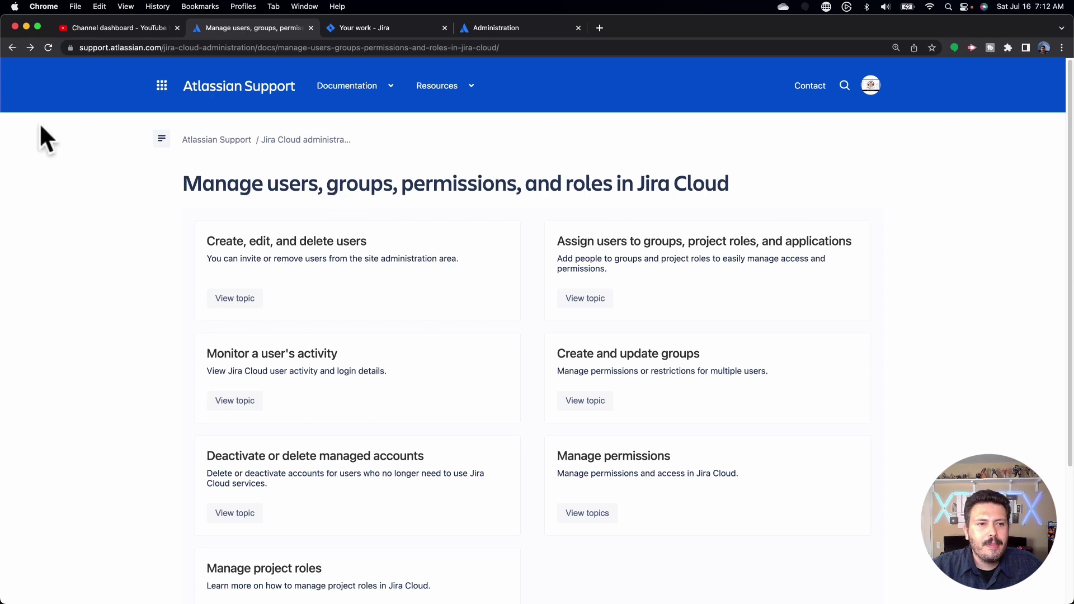
drag(167, 47, 273, 47)
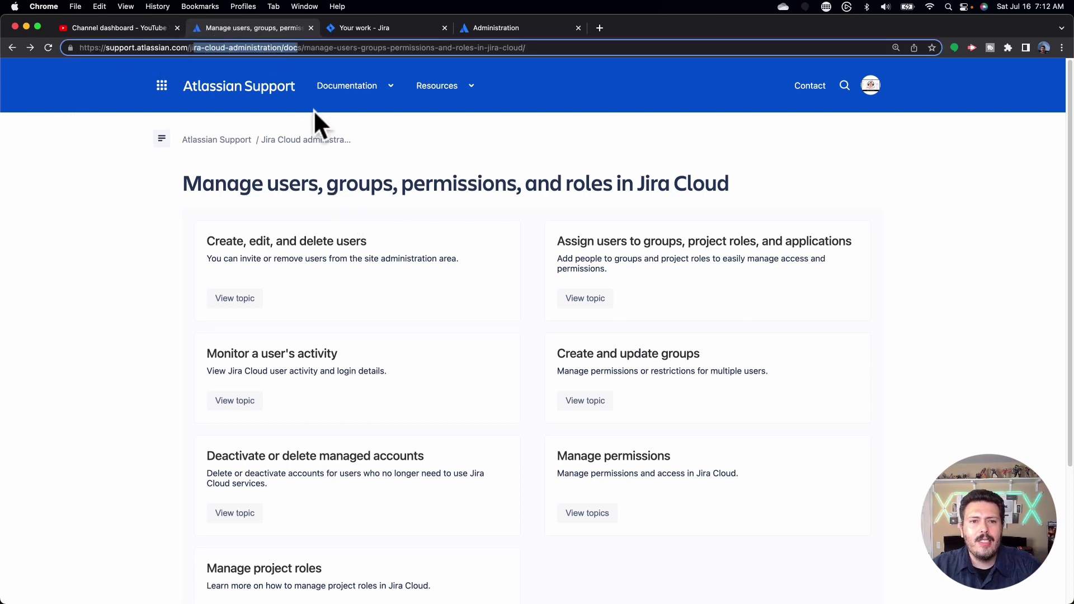
scroll(443, 347, down, 1)
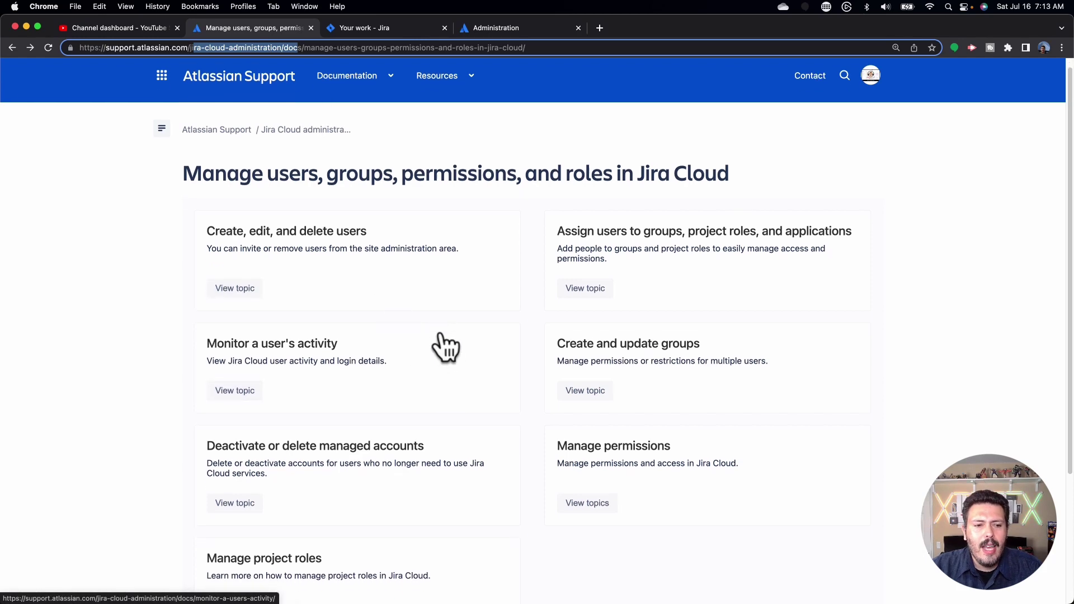
scroll(324, 343, down, 5)
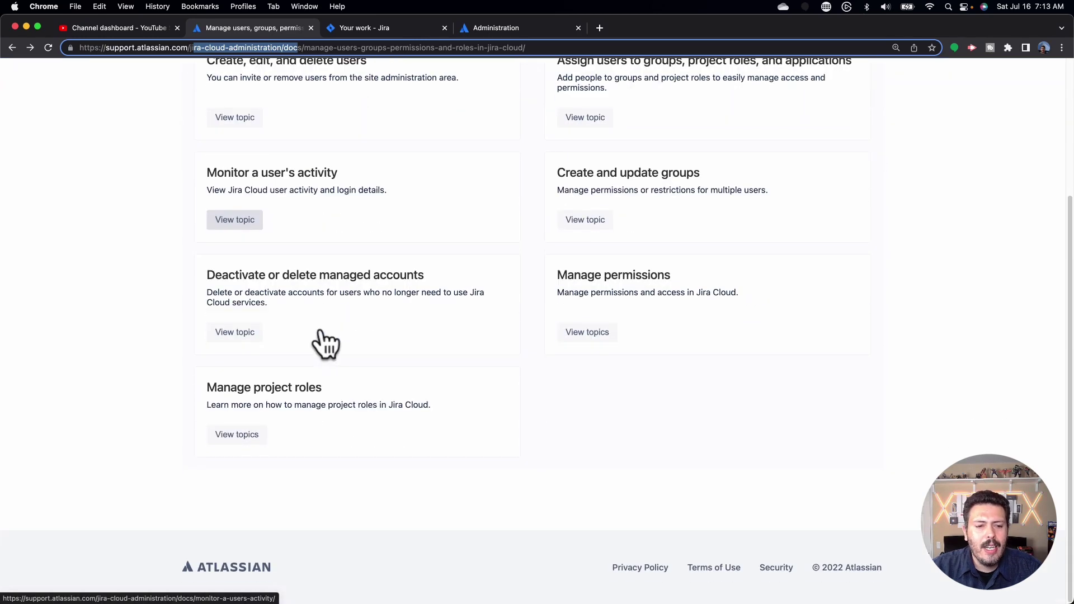
scroll(307, 408, up, 6)
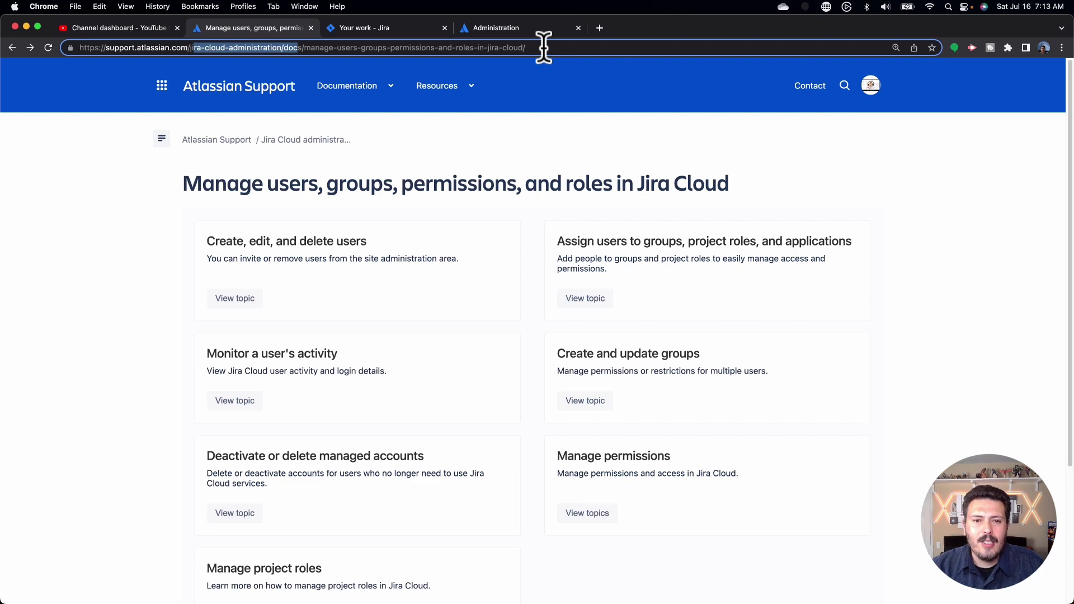
click(544, 48)
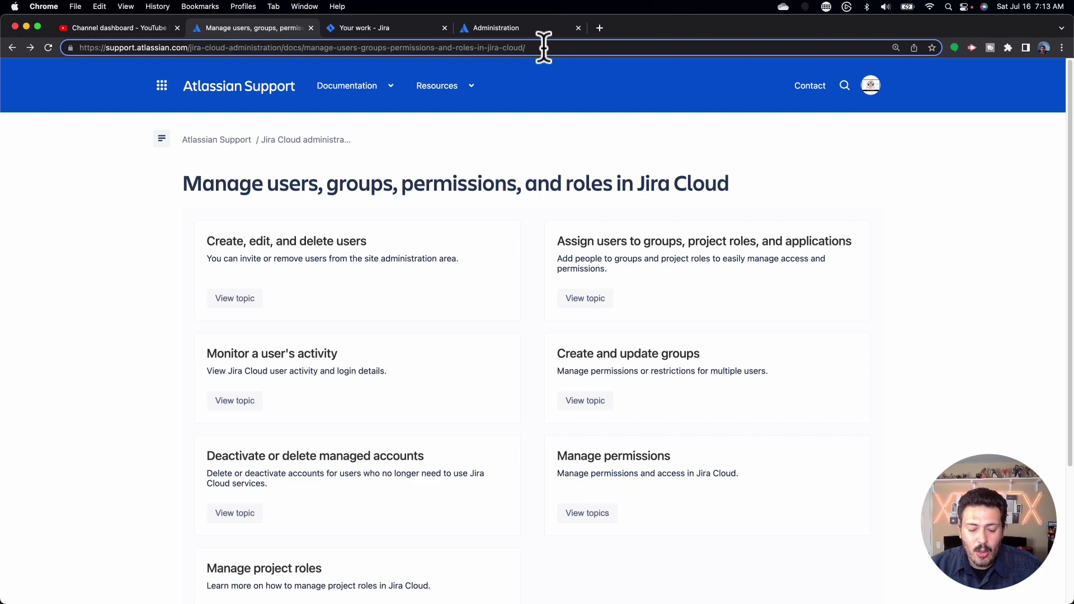
click(506, 229)
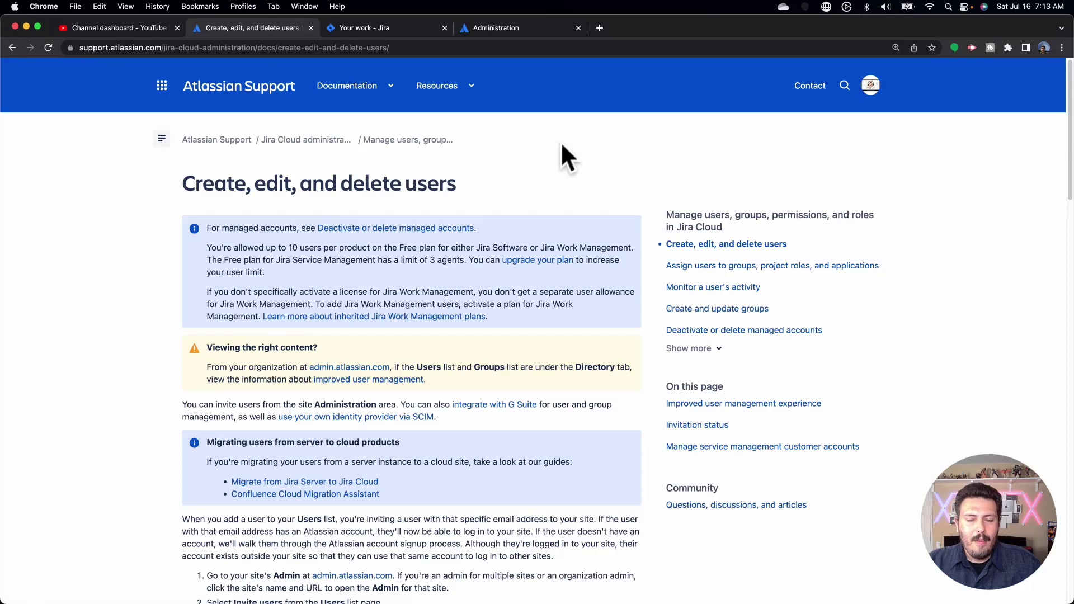